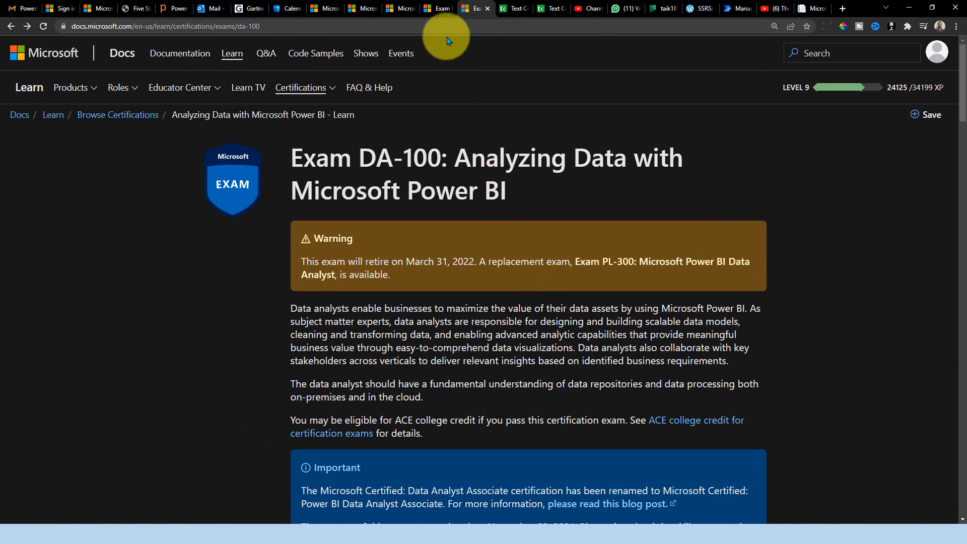
click(436, 13)
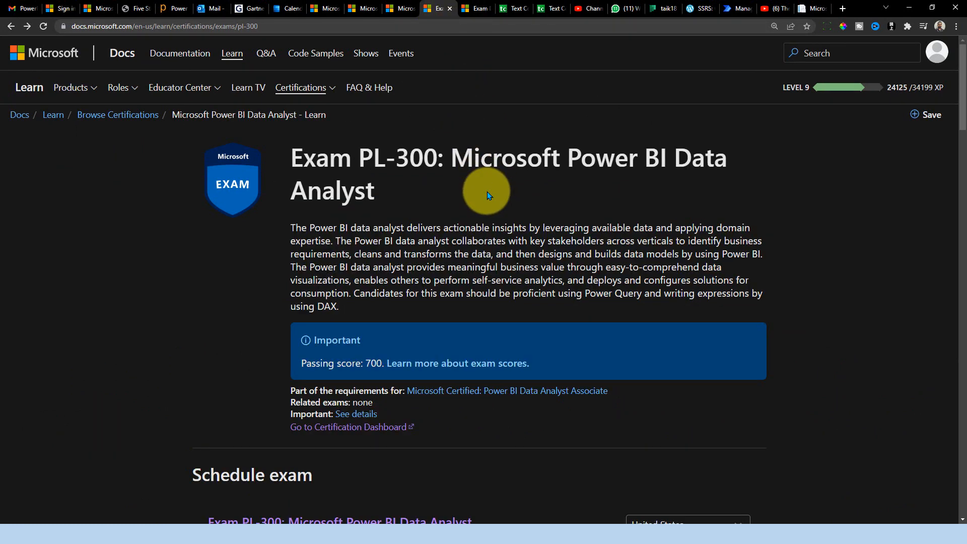
scroll(488, 194, down, 3)
scroll(489, 194, down, 3)
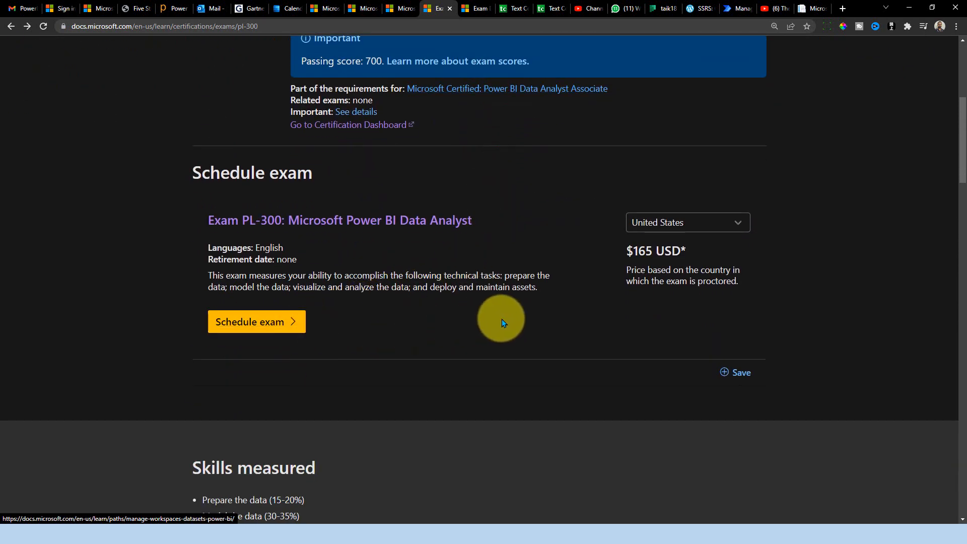
scroll(503, 323, up, 4)
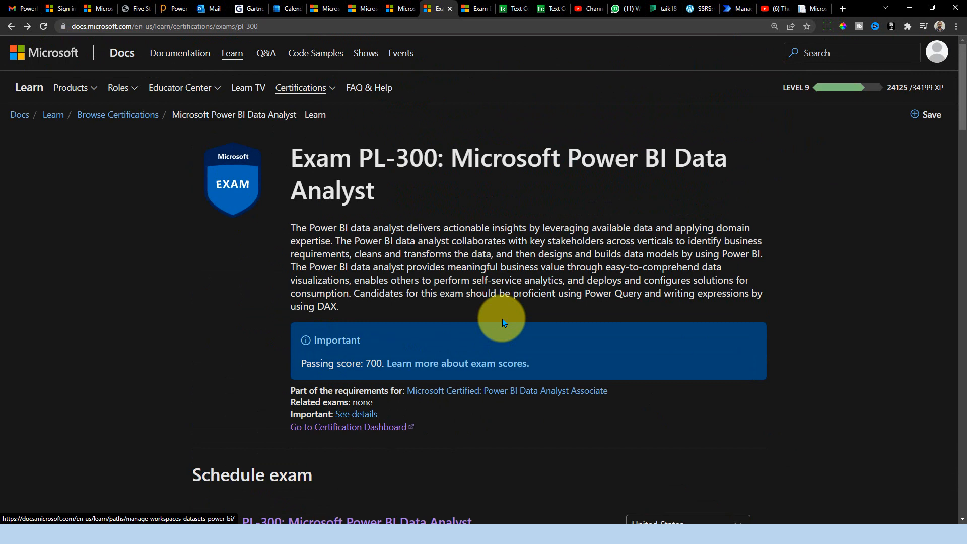
click(474, 10)
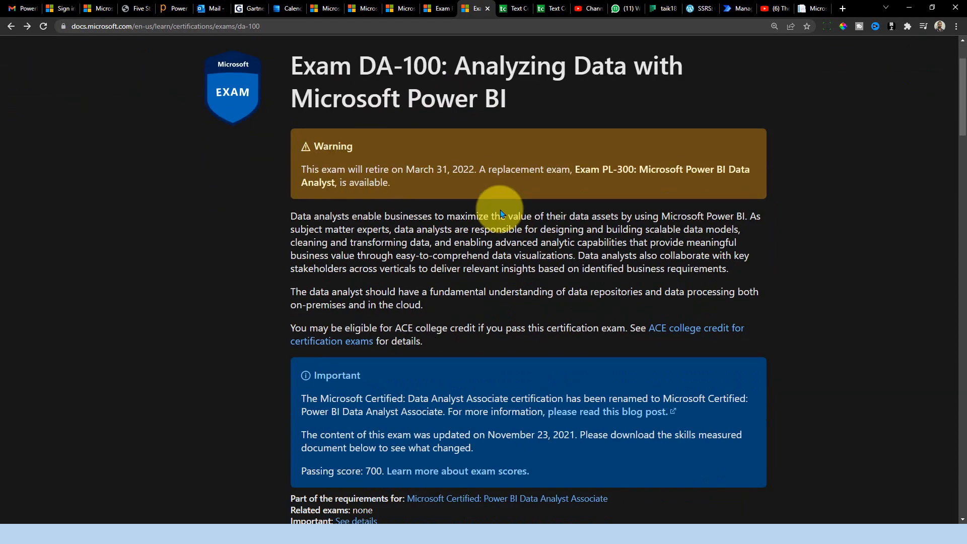
scroll(499, 212, down, 3)
scroll(501, 211, down, 2)
scroll(504, 216, down, 3)
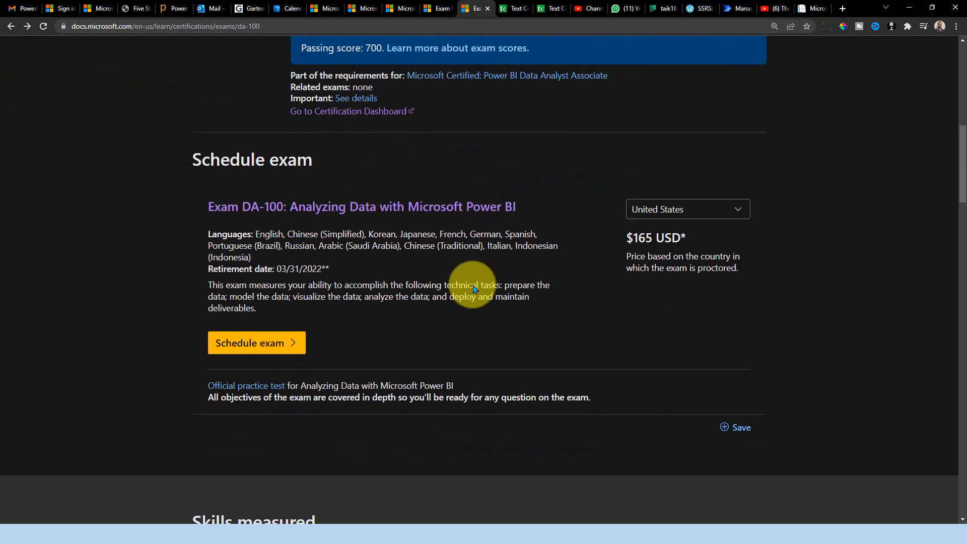
scroll(464, 287, down, 3)
scroll(474, 281, down, 1)
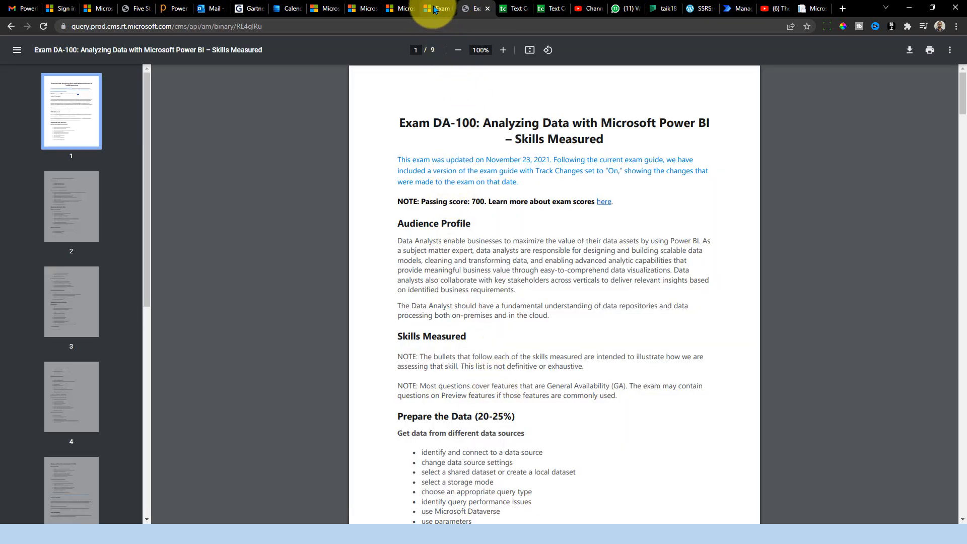
Select the PL-300 skills list from Prepare the Data onward in its outline PDF and return to text-compare.com.
click(435, 10)
scroll(416, 167, down, 6)
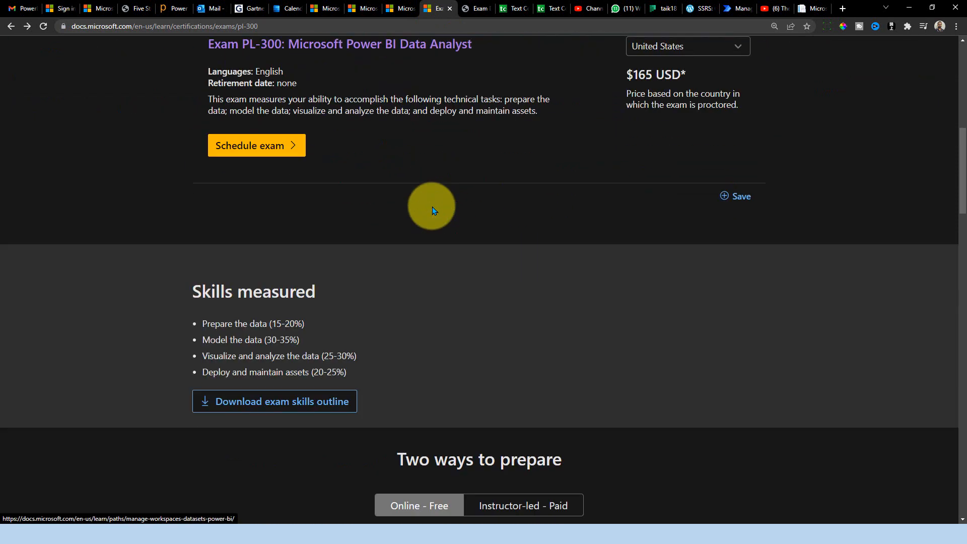
scroll(389, 223, down, 2)
click(276, 276)
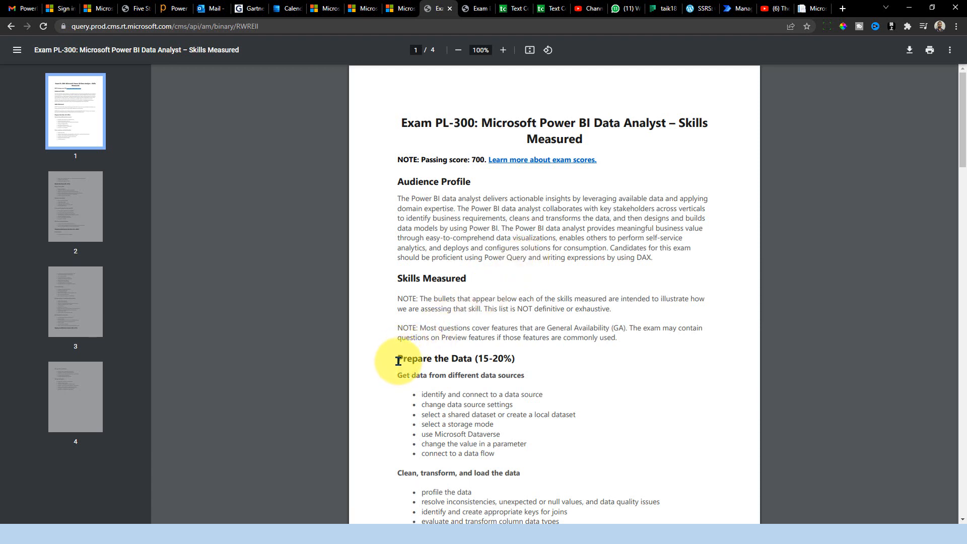
drag(398, 361, 489, 541)
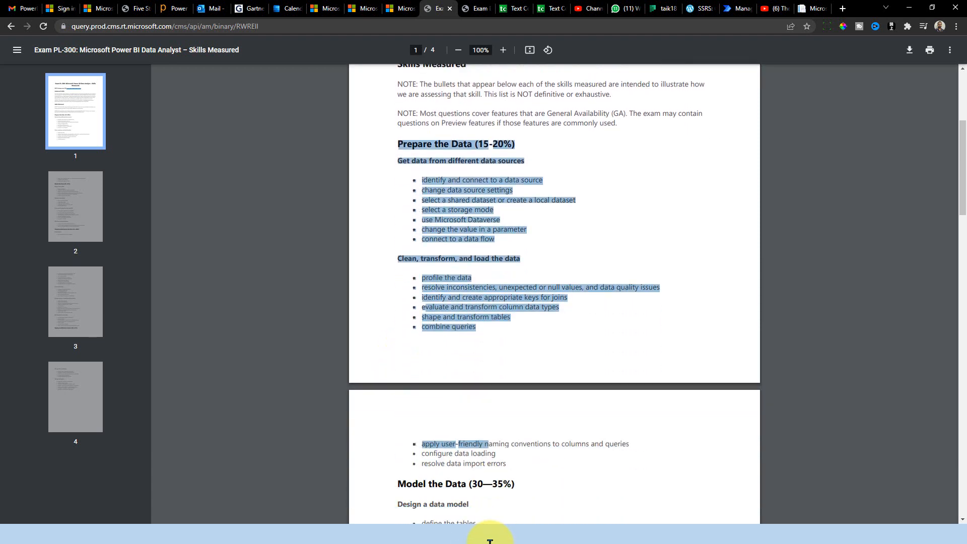
mouse_move(490, 541)
mouse_down()
mouse_move(599, 541)
mouse_move(503, 444)
mouse_up()
mouse_move(513, 344)
mouse_down()
mouse_move(592, 538)
mouse_move(541, 445)
mouse_up()
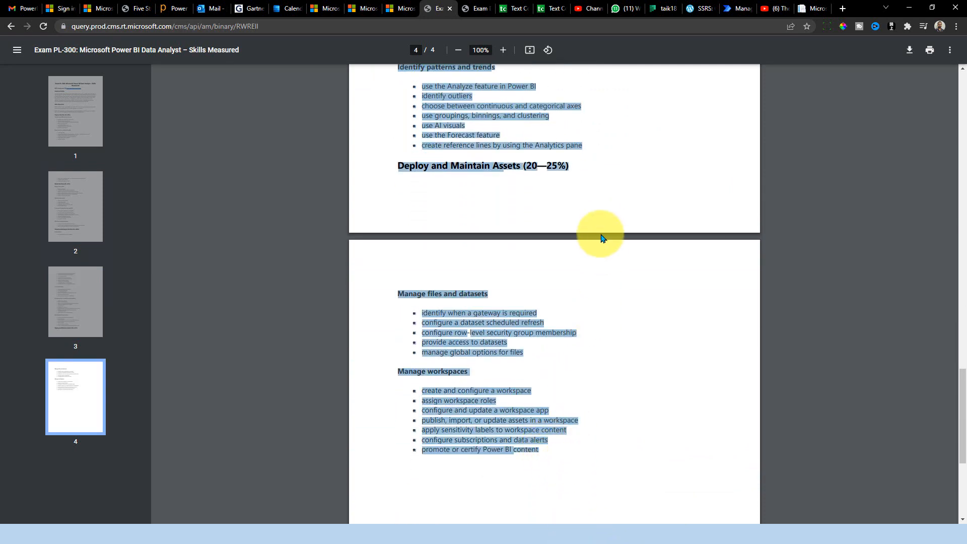
click(508, 7)
Reload text-compare.com and paste the PL-300 skills outline into the left text box, scrolled to its start.
click(170, 25)
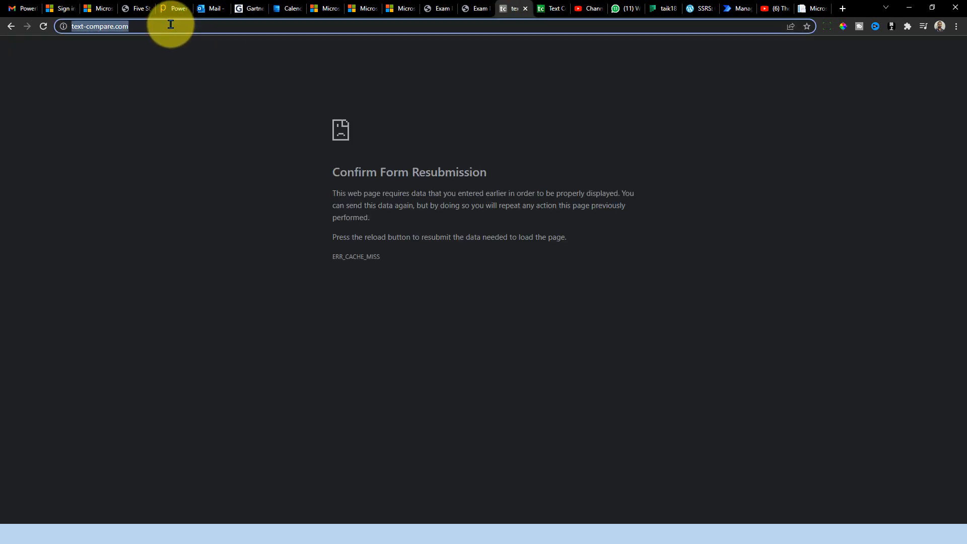
key(Return)
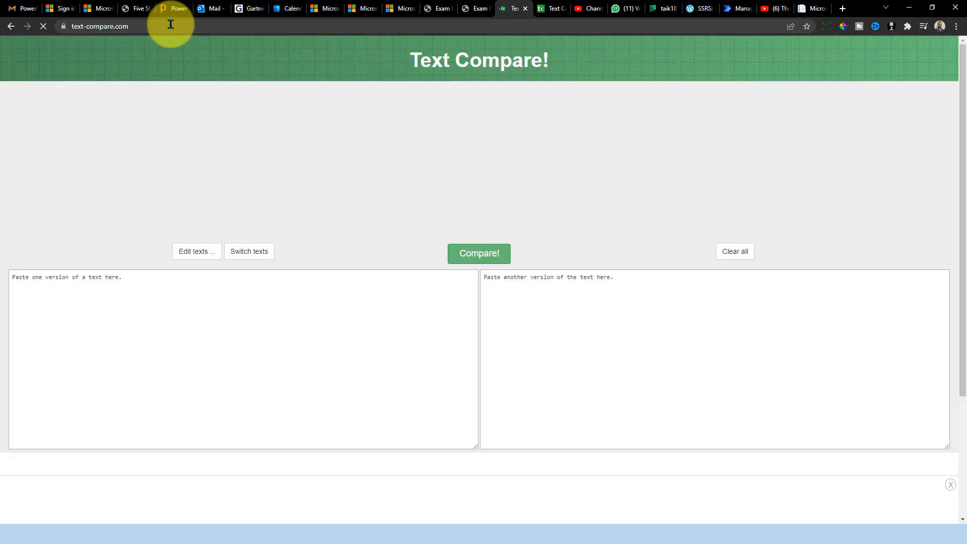
click(260, 307)
text(PL-300)
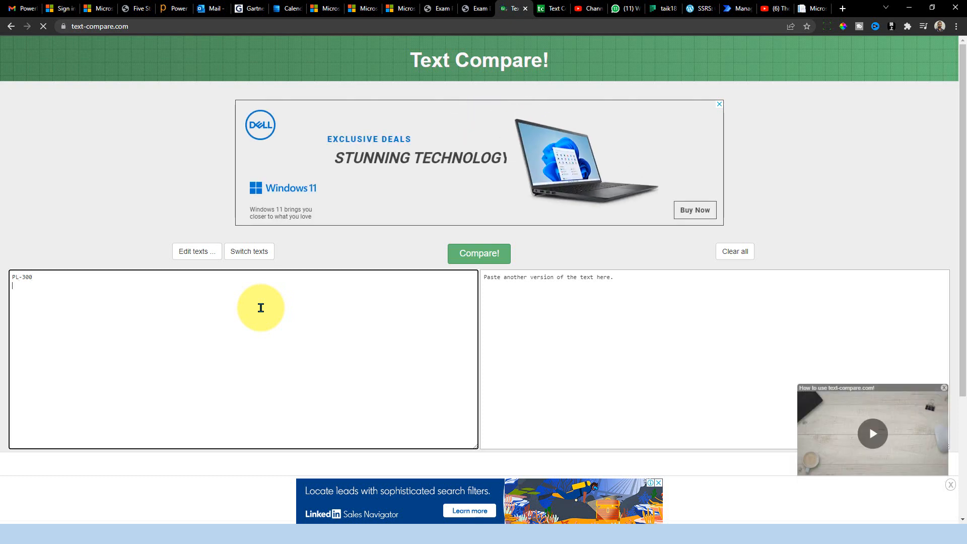
key(ctrl+v)
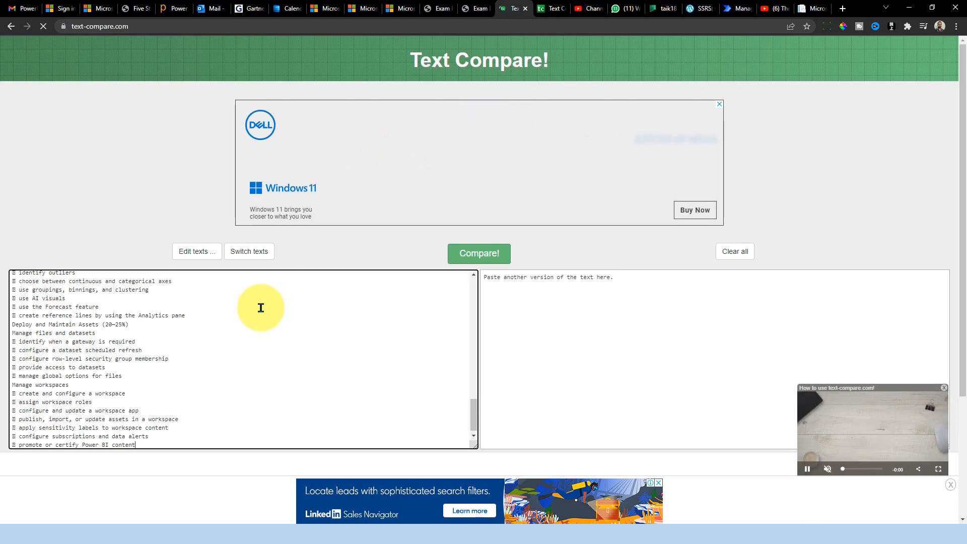
key(ctrl+Home)
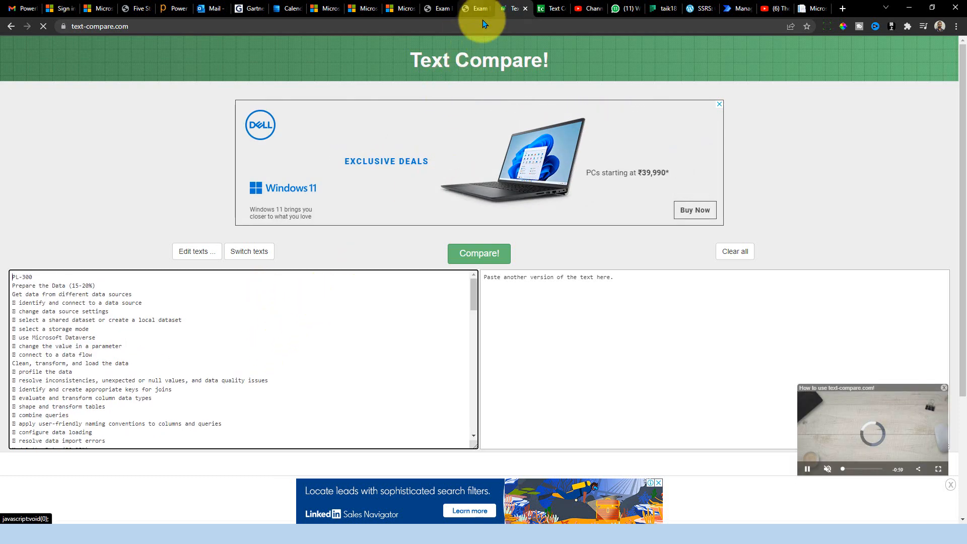
click(471, 7)
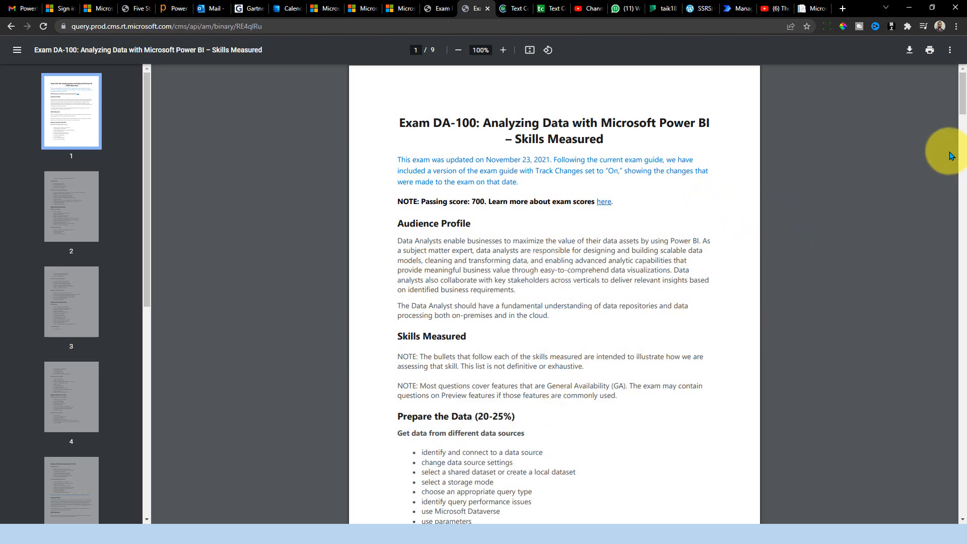
mouse_move(962, 114)
mouse_down()
mouse_move(964, 306)
mouse_move(954, 310)
mouse_up()
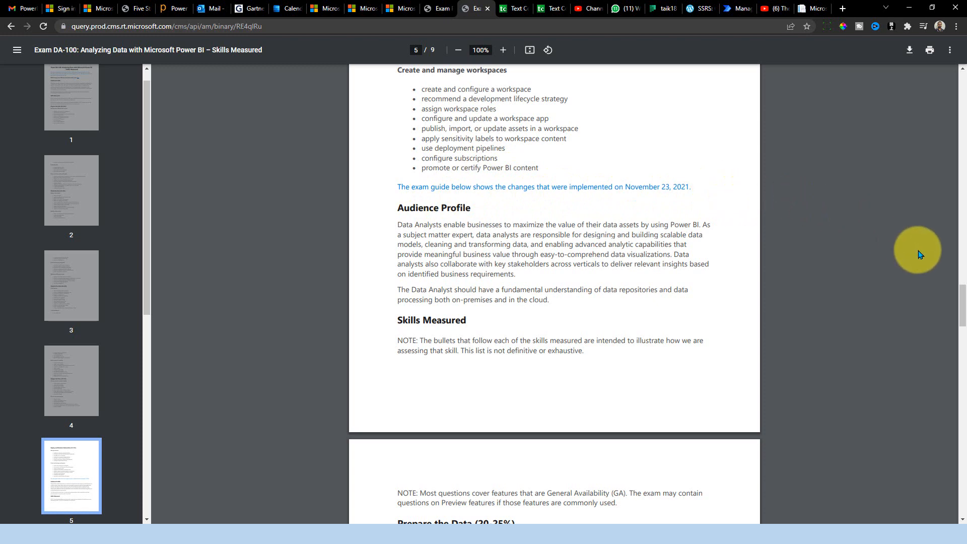
drag(965, 293, 964, 412)
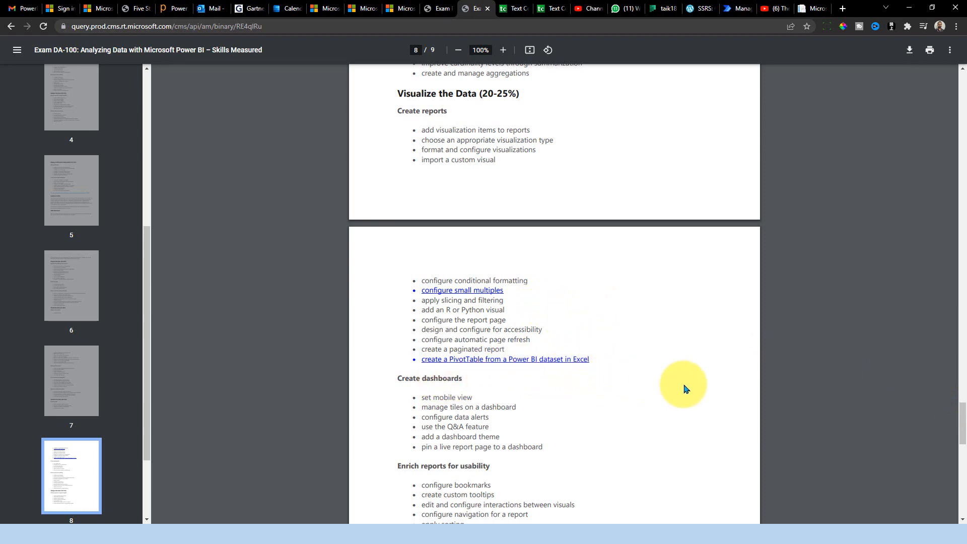
mouse_move(964, 426)
mouse_down()
mouse_move(954, 447)
mouse_move(964, 489)
mouse_move(949, 468)
mouse_move(961, 431)
mouse_move(950, 425)
mouse_move(952, 406)
mouse_up()
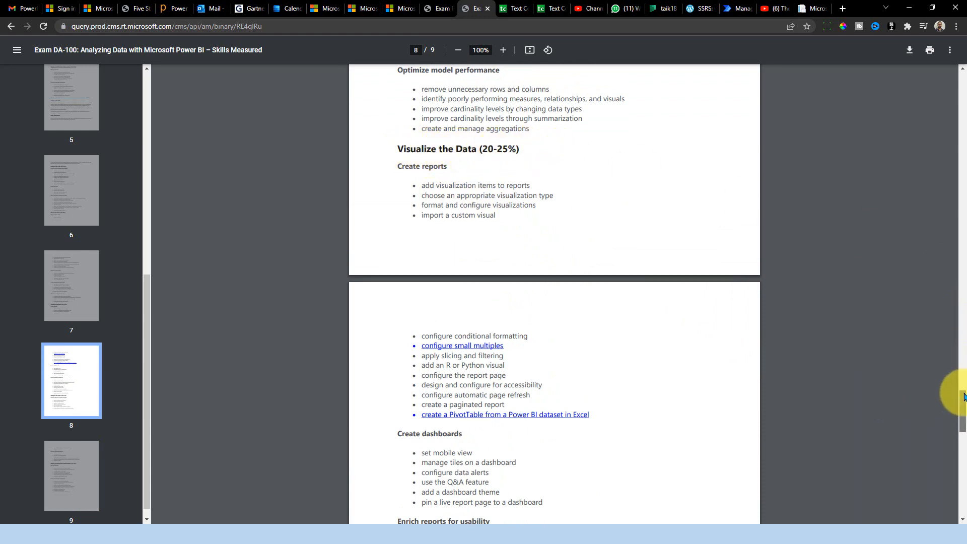
drag(964, 397, 939, 199)
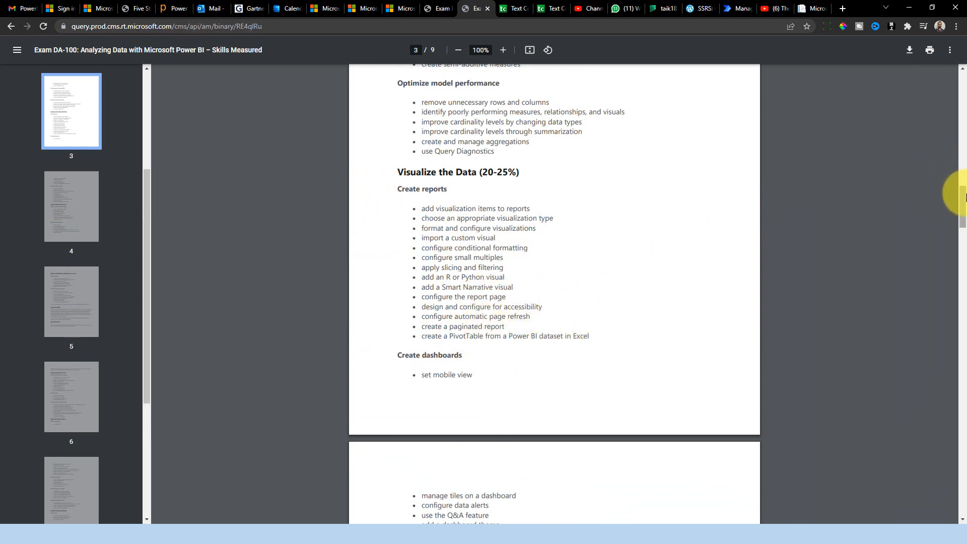
drag(964, 198, 961, 277)
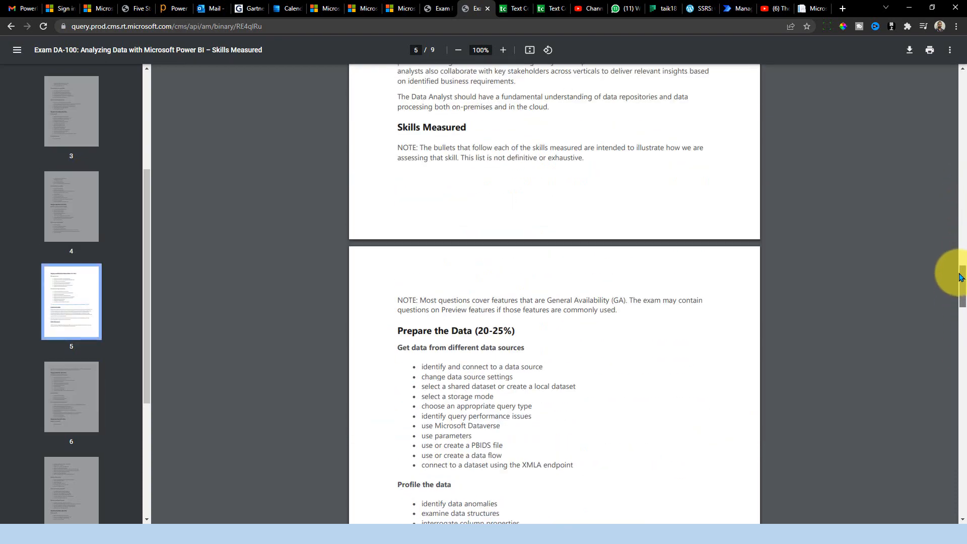
scroll(962, 277, up, 4)
mouse_move(963, 302)
mouse_down()
mouse_move(963, 407)
mouse_move(925, 194)
mouse_up()
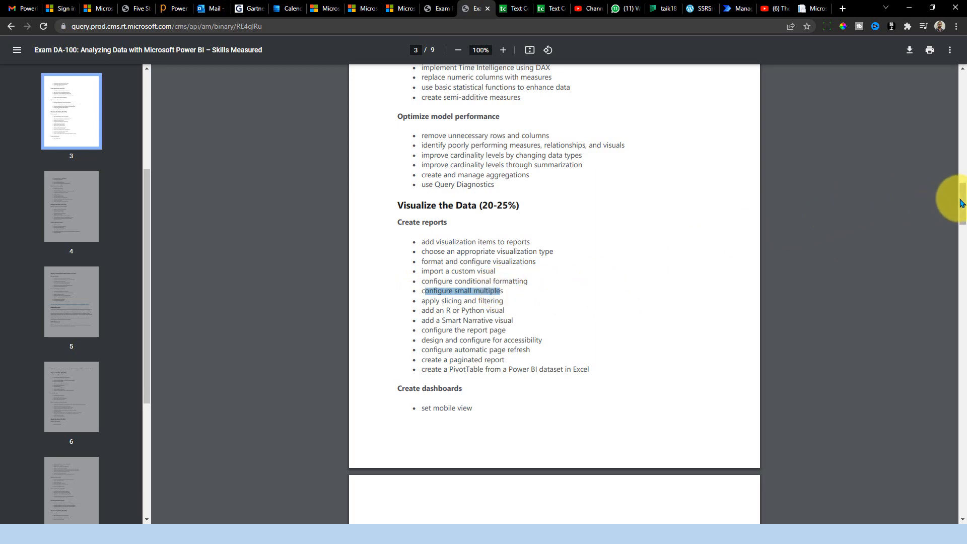
mouse_move(962, 203)
mouse_down()
mouse_move(956, 86)
mouse_move(957, 107)
mouse_up()
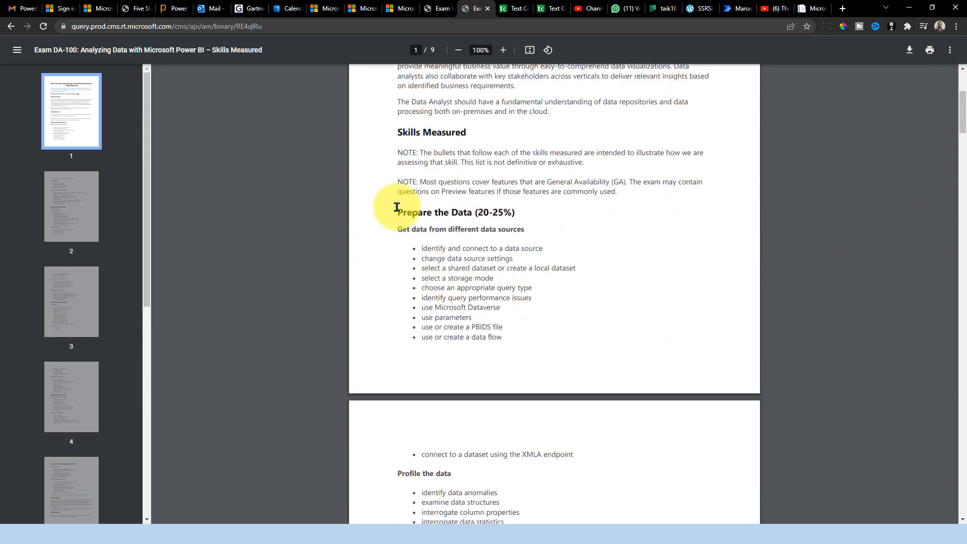
Select the DA-100 skills list in its PDF and begin the right text box in Text Compare with the heading DA-100.
mouse_move(509, 540)
mouse_down()
mouse_move(526, 389)
mouse_move(574, 408)
mouse_up()
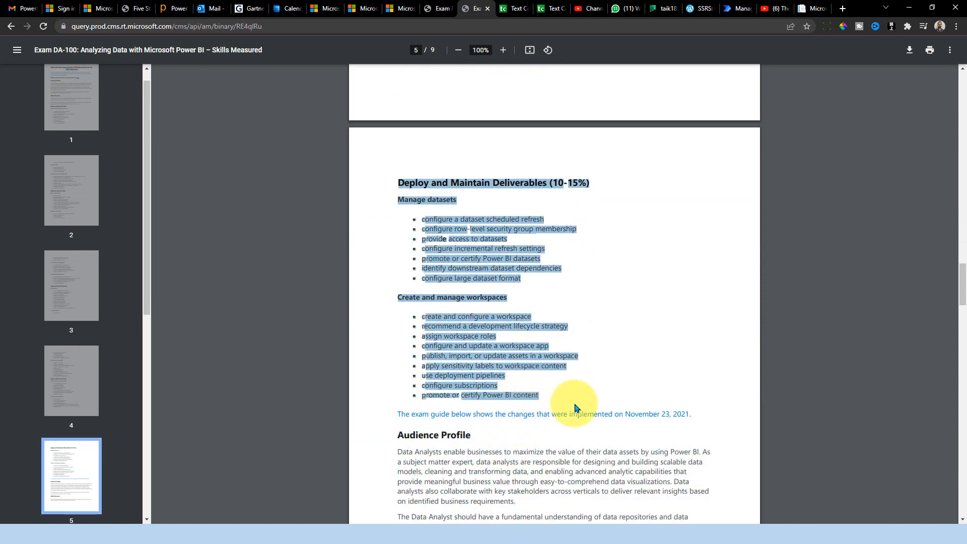
click(507, 8)
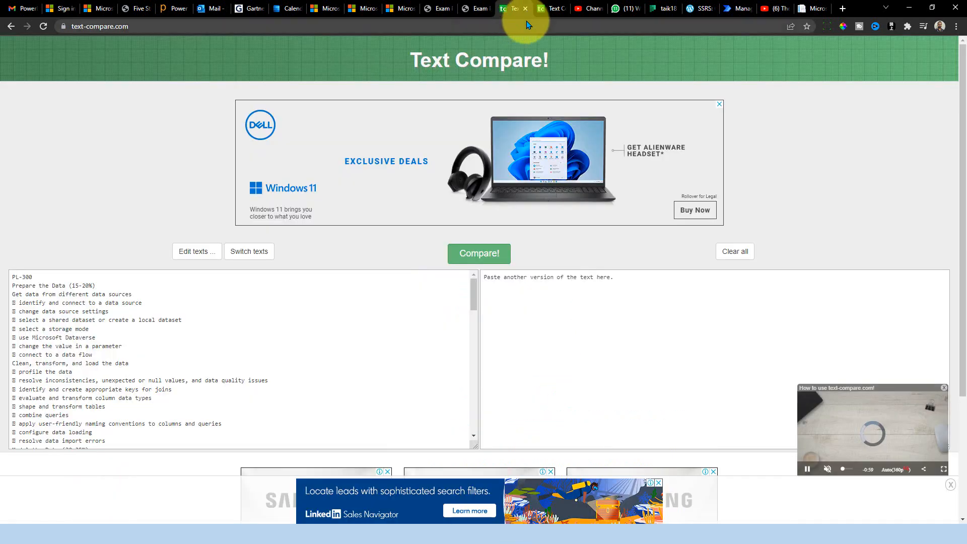
click(564, 287)
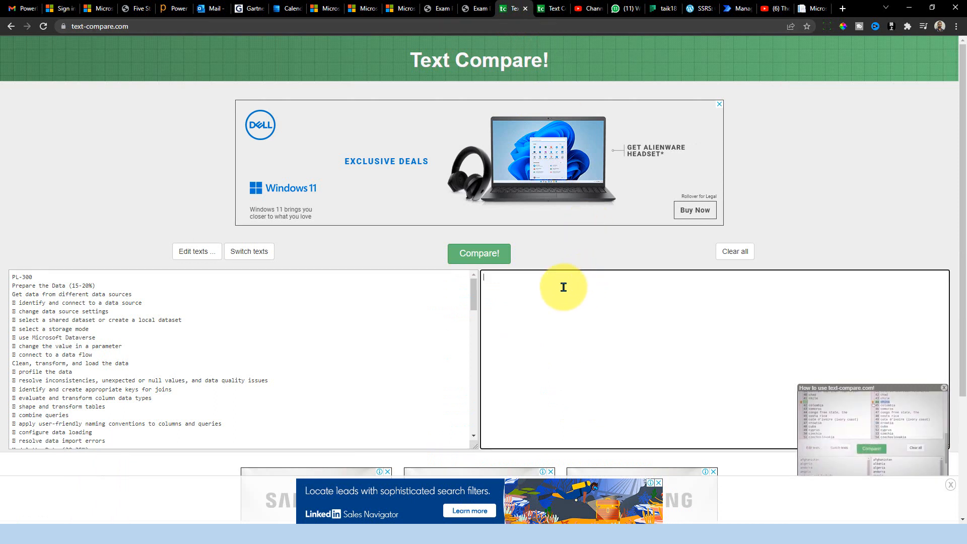
text(DA-100)
Paste the DA-100 list, run Compare! to highlight the differences, and restore the window down from full screen.
key(ctrl+v)
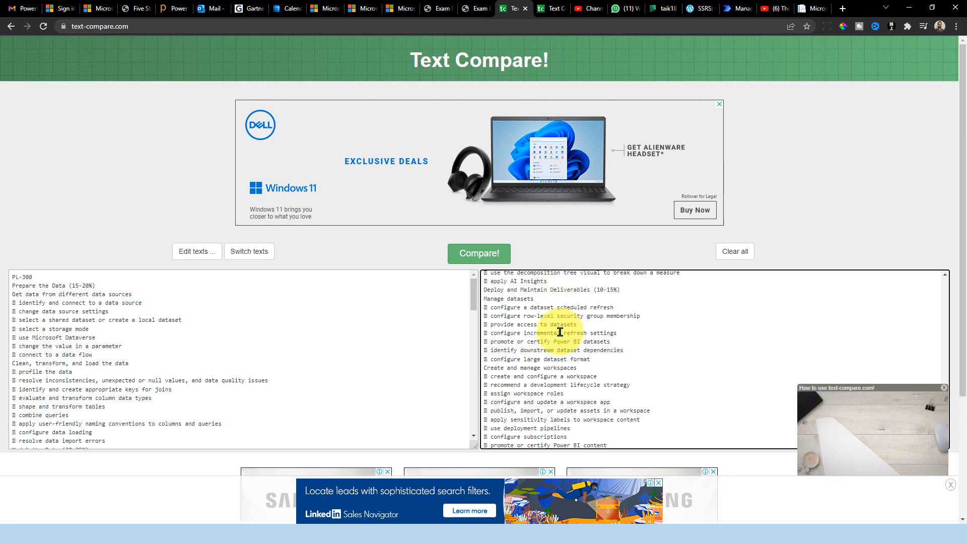
click(479, 255)
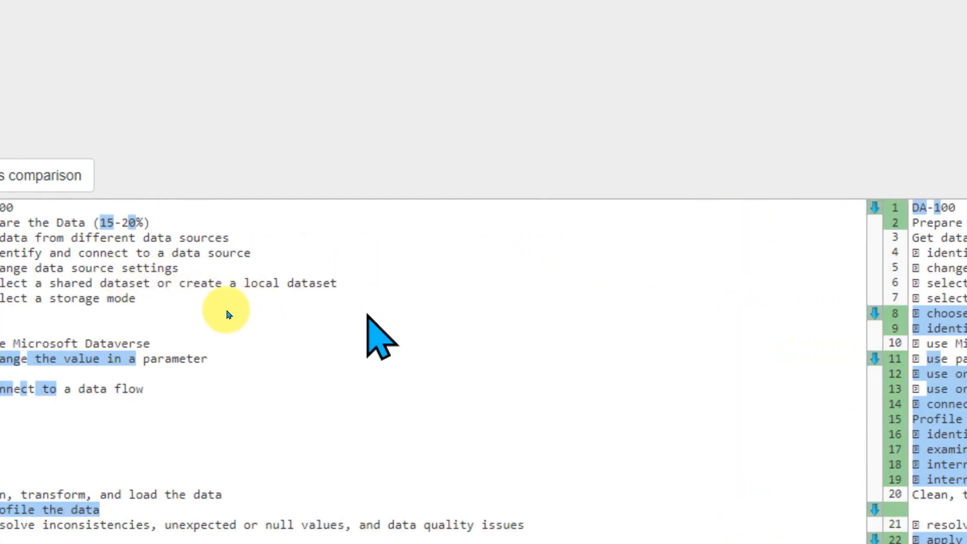
scroll(318, 341, down, 1)
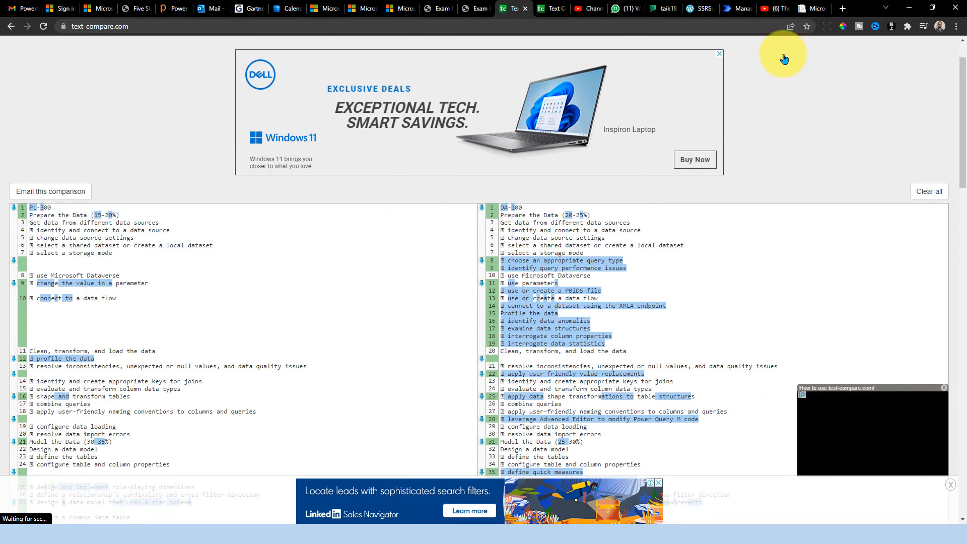
click(929, 7)
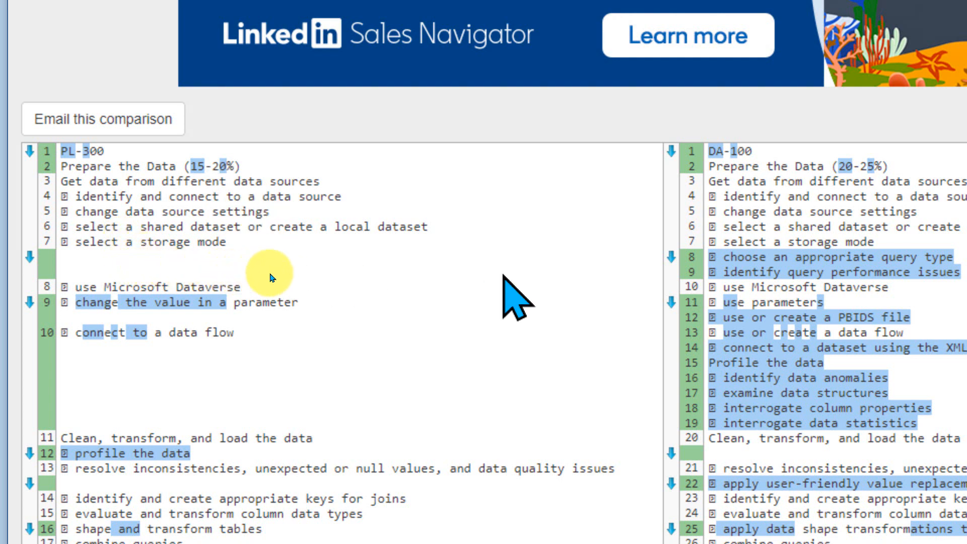
scroll(394, 266, right, 1)
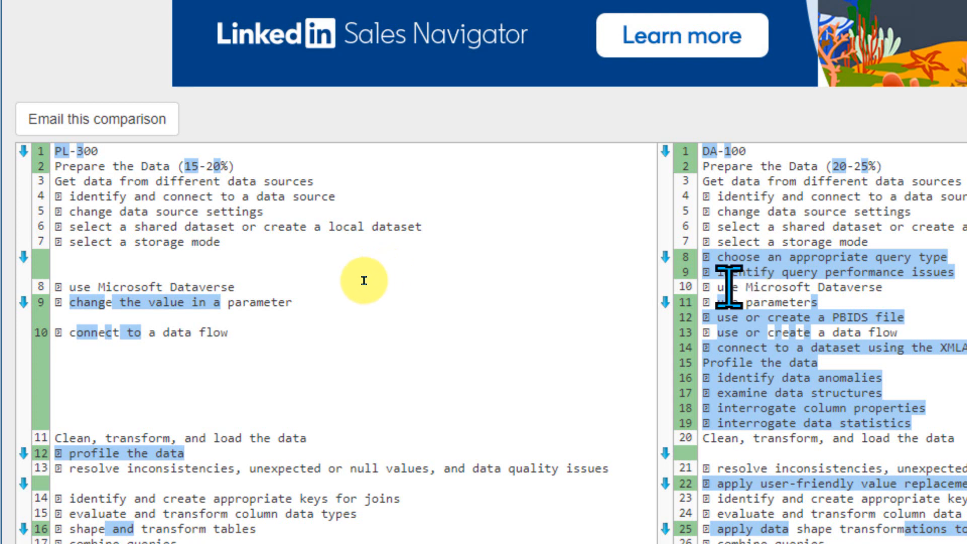
scroll(393, 275, right, 1)
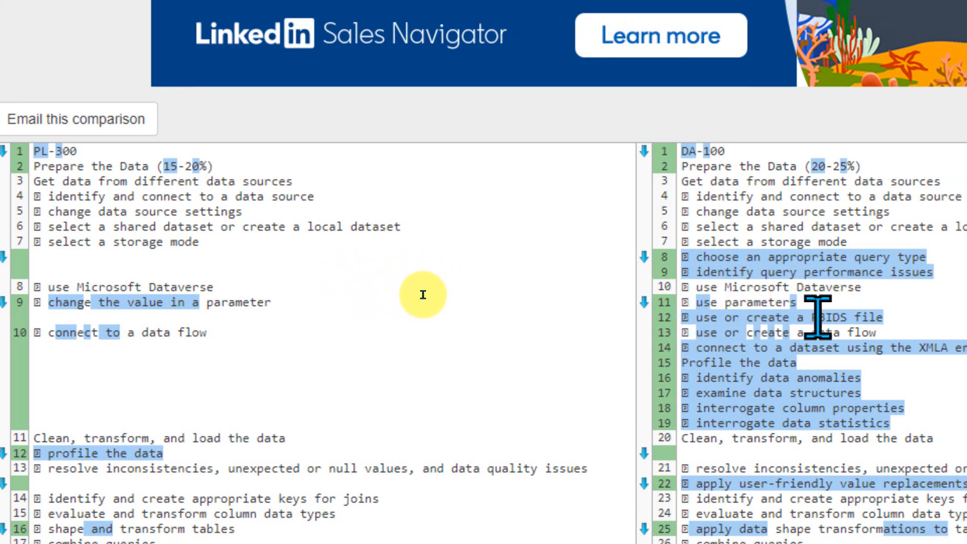
scroll(435, 294, right, 1)
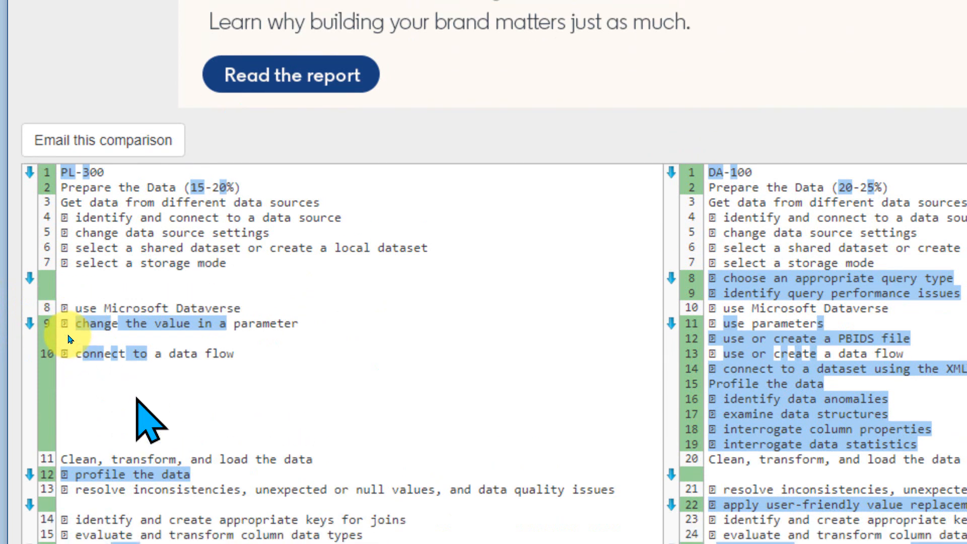
scroll(80, 348, down, 1)
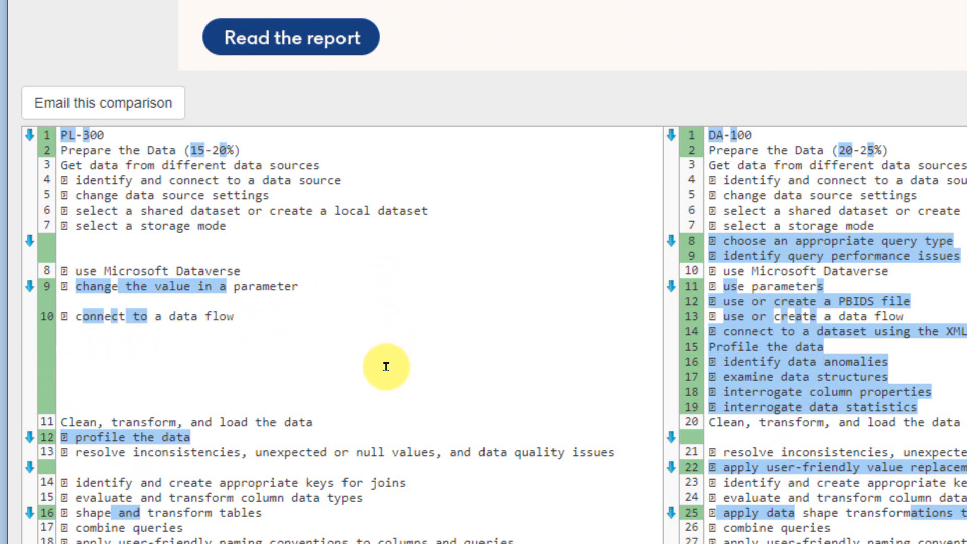
scroll(197, 374, down, 1)
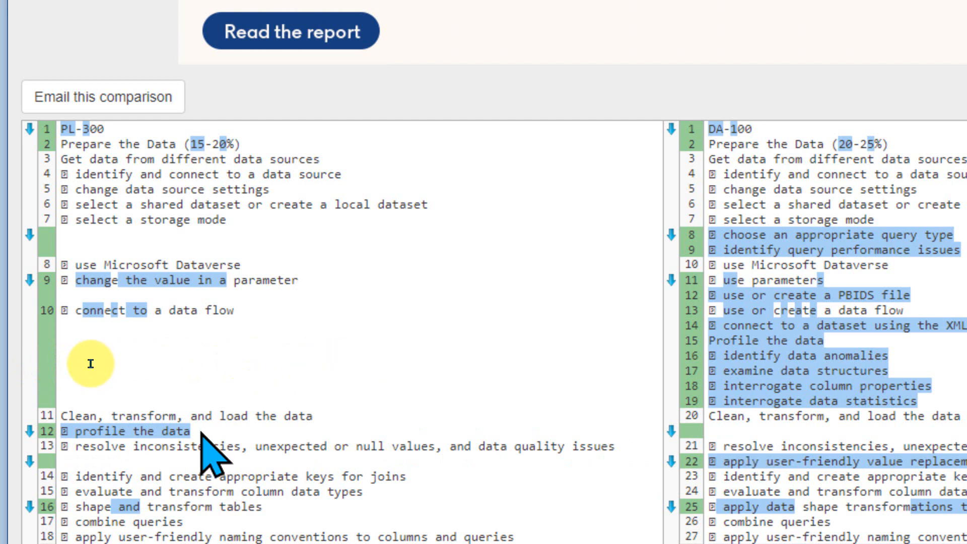
scroll(97, 379, down, 2)
scroll(97, 446, down, 2)
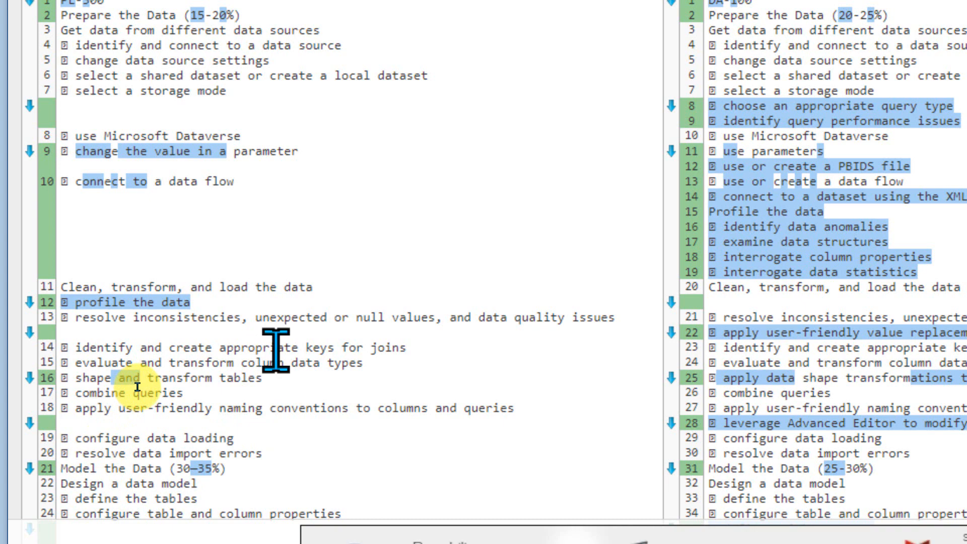
scroll(140, 389, down, 3)
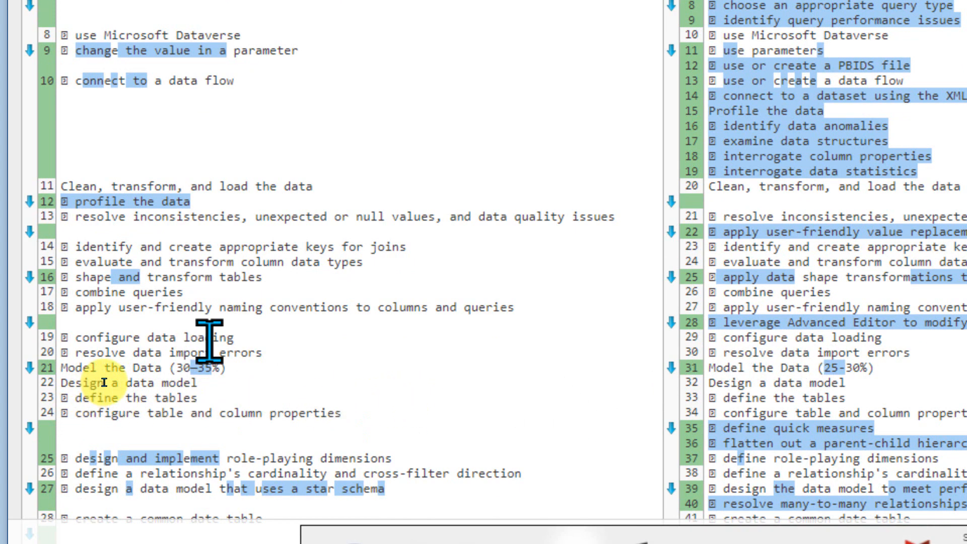
scroll(104, 383, down, 7)
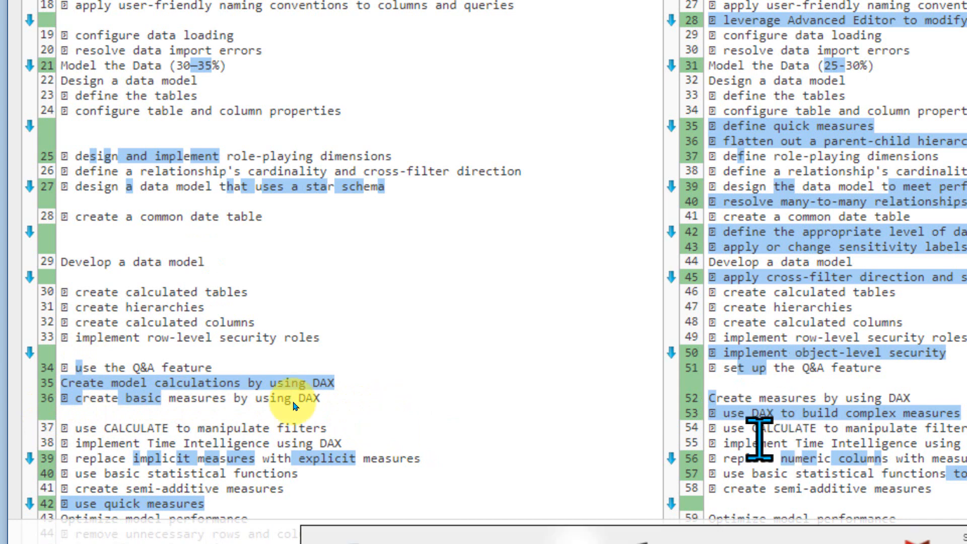
scroll(209, 366, up, 1)
scroll(209, 366, down, 5)
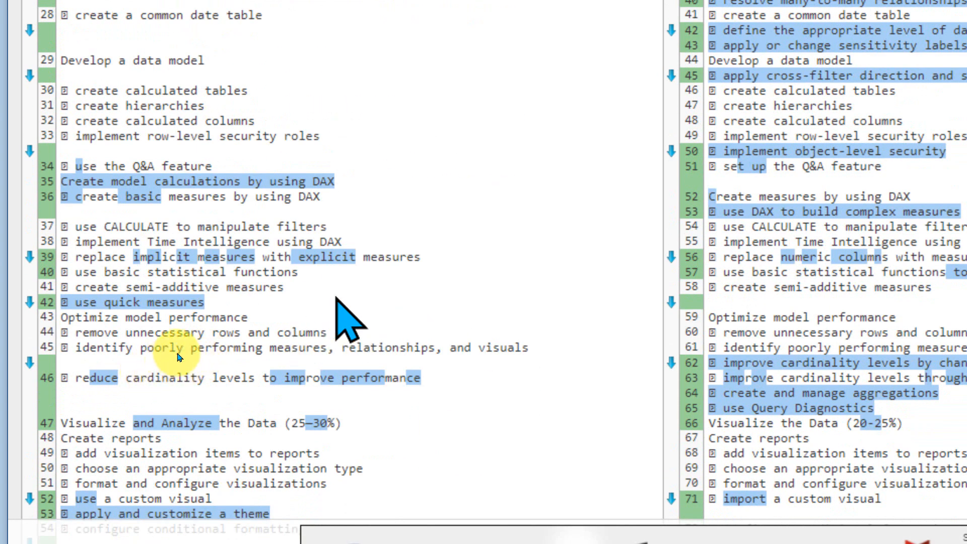
scroll(174, 341, down, 1)
scroll(227, 355, down, 3)
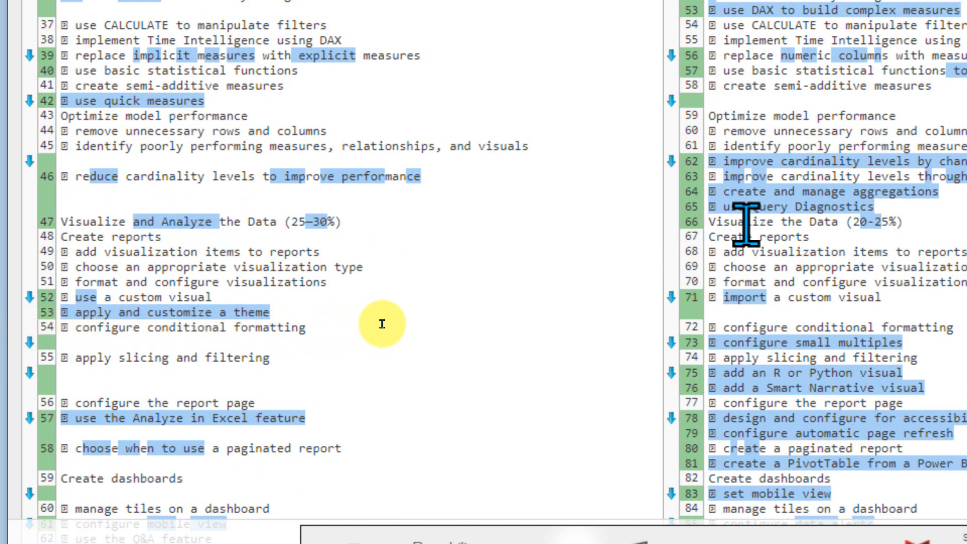
scroll(427, 329, right, 2)
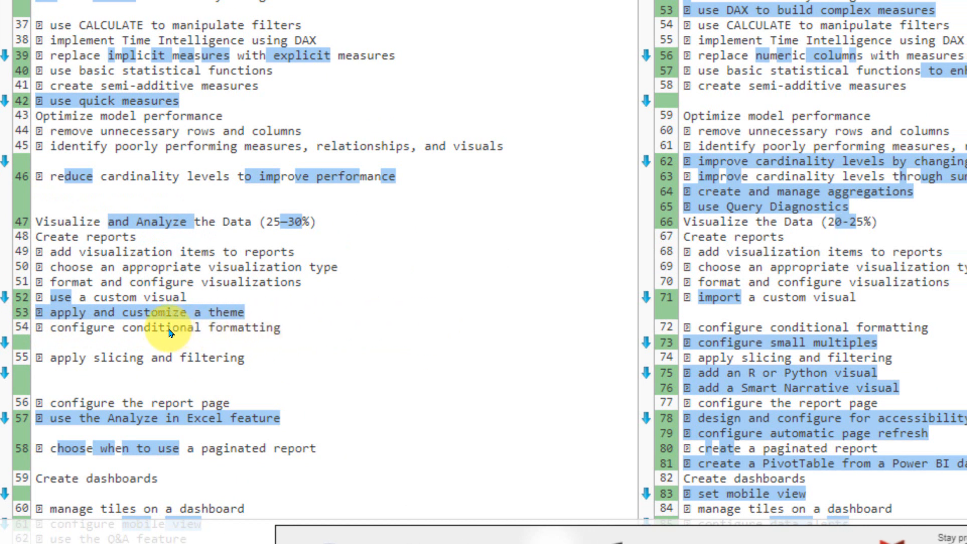
scroll(22, 355, left, 2)
scroll(98, 366, down, 2)
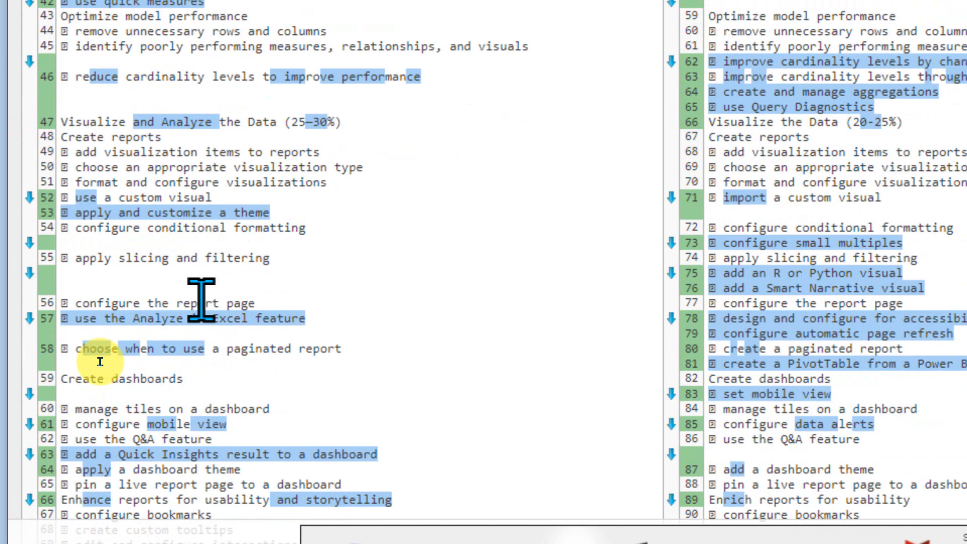
scroll(94, 352, down, 2)
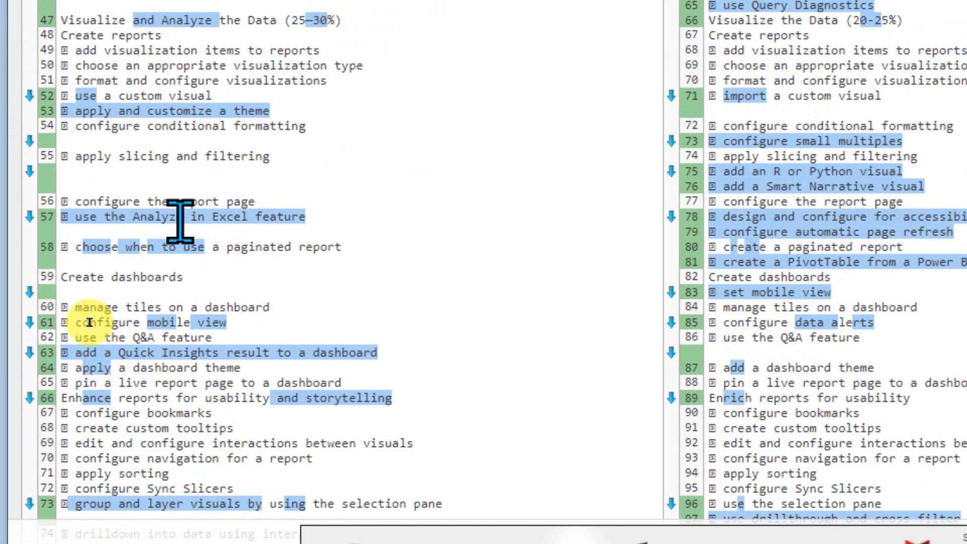
scroll(88, 322, down, 7)
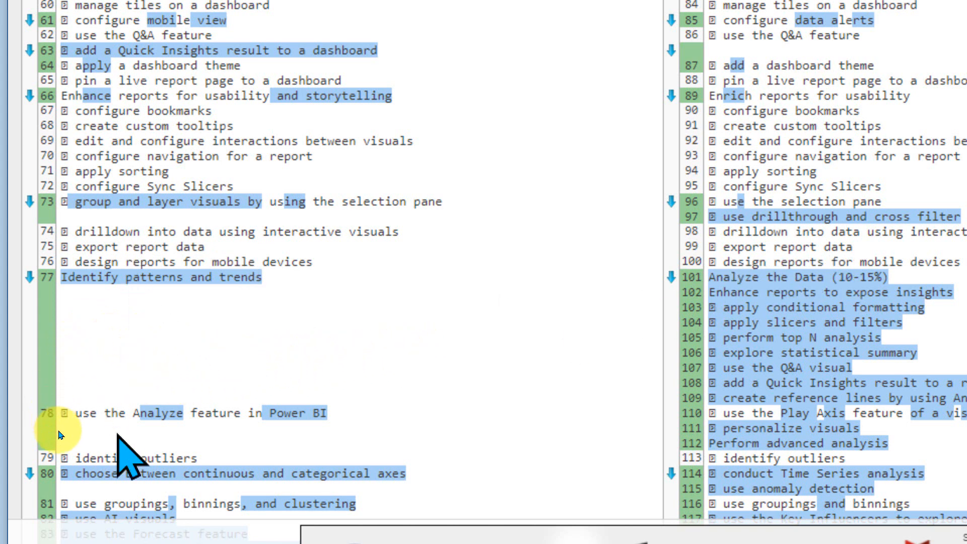
scroll(68, 408, down, 2)
scroll(83, 378, down, 4)
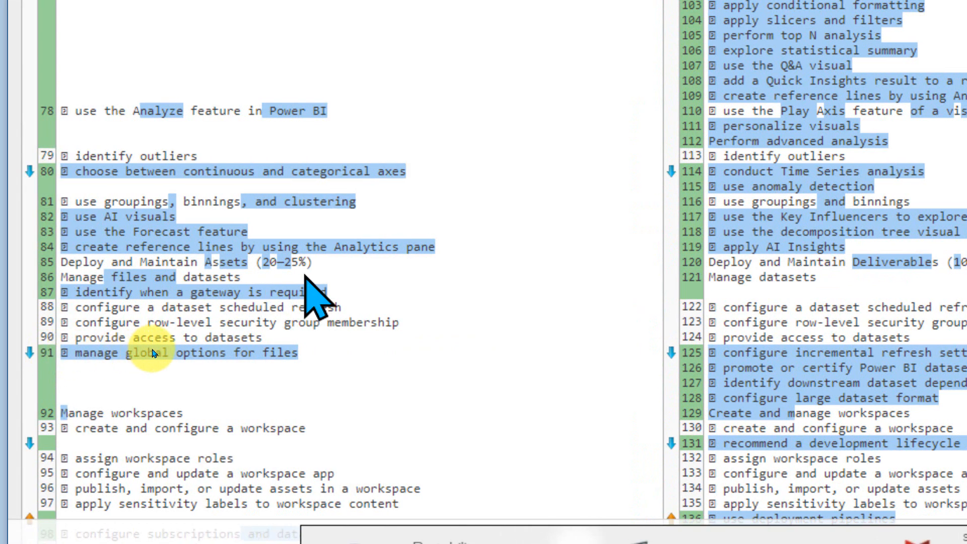
scroll(155, 354, down, 4)
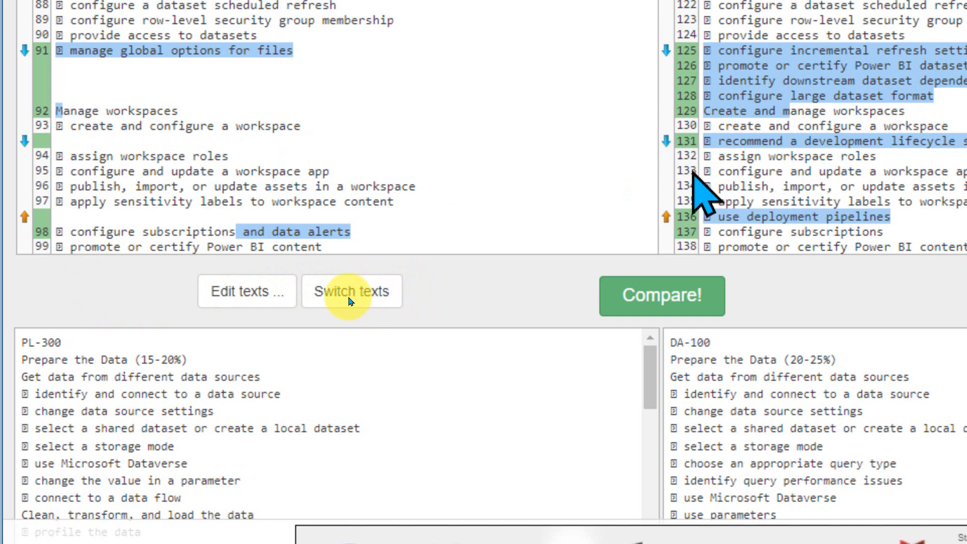
scroll(219, 283, up, 2)
scroll(227, 281, up, 3)
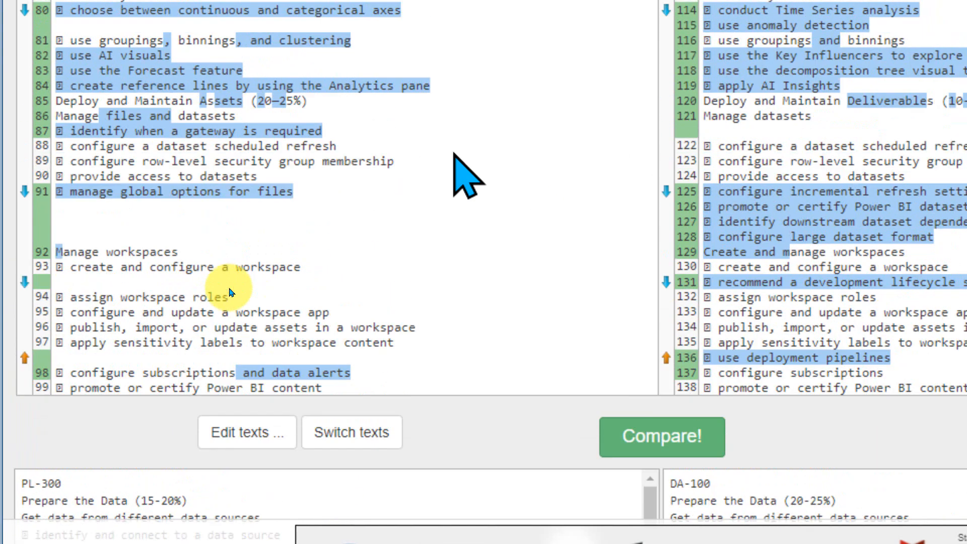
scroll(230, 293, up, 5)
scroll(228, 287, up, 1)
scroll(152, 308, up, 5)
scroll(148, 306, up, 5)
scroll(146, 303, up, 7)
scroll(146, 305, up, 2)
scroll(147, 305, up, 4)
scroll(147, 307, up, 5)
scroll(149, 308, up, 3)
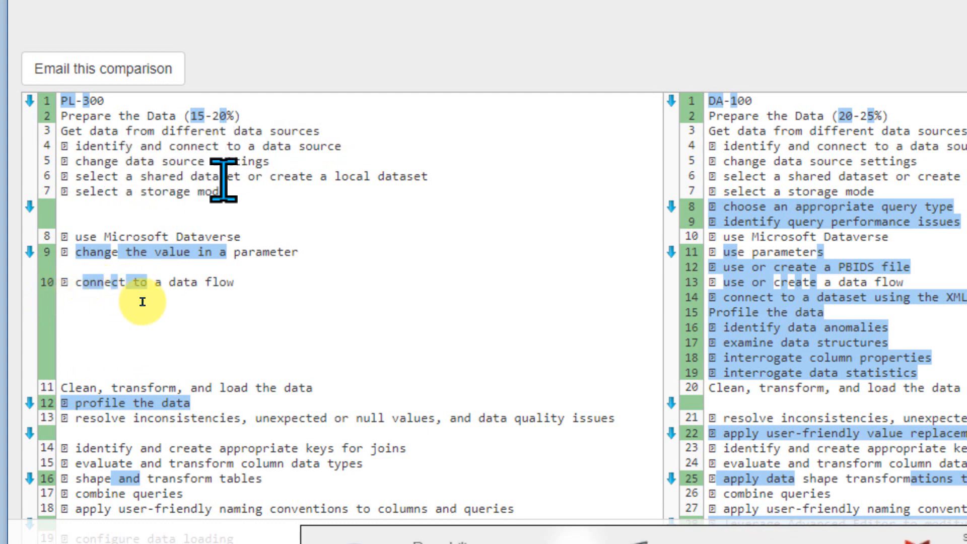
scroll(108, 325, down, 6)
scroll(113, 337, down, 3)
scroll(111, 337, down, 5)
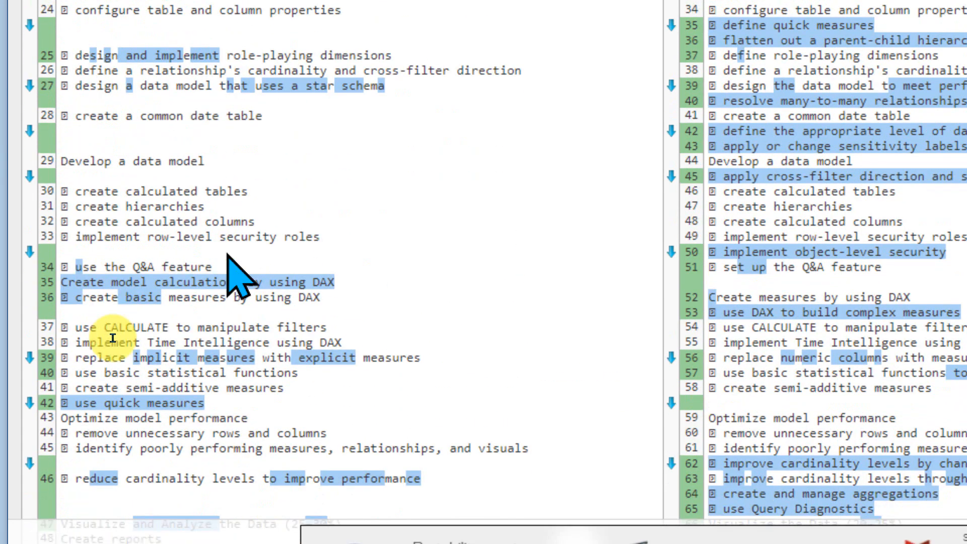
scroll(112, 338, down, 1)
scroll(112, 338, down, 1)
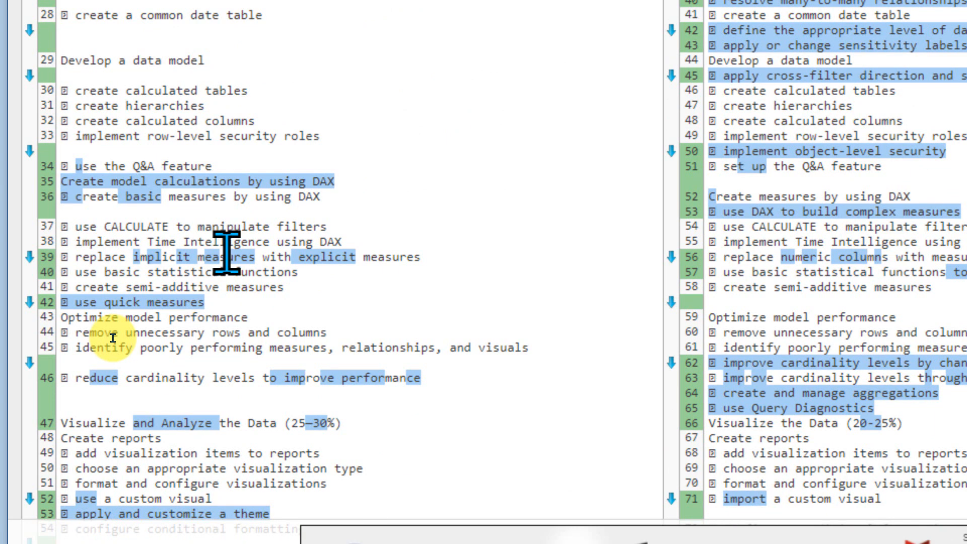
Reload but cancel the form resubmission to keep the comparison, then maximize the browser window.
key(F5)
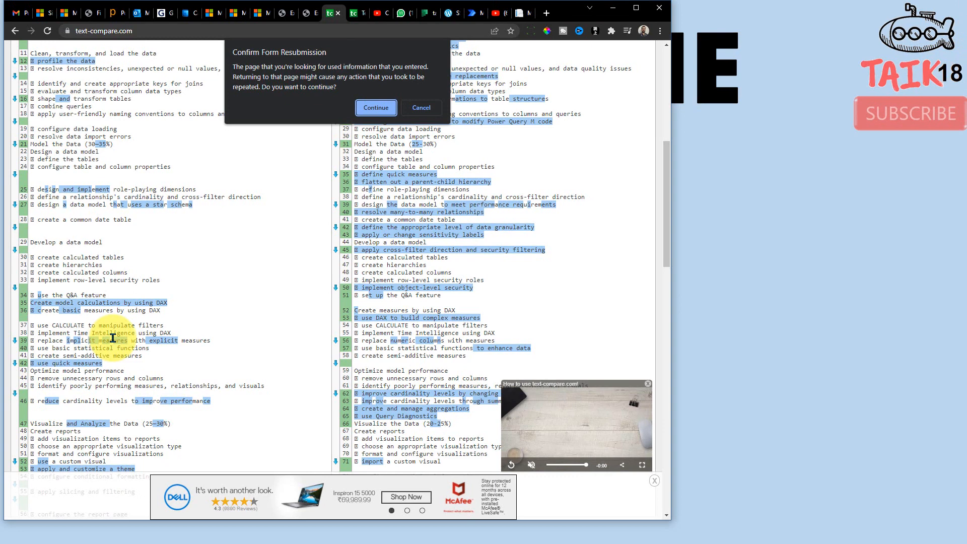
click(424, 109)
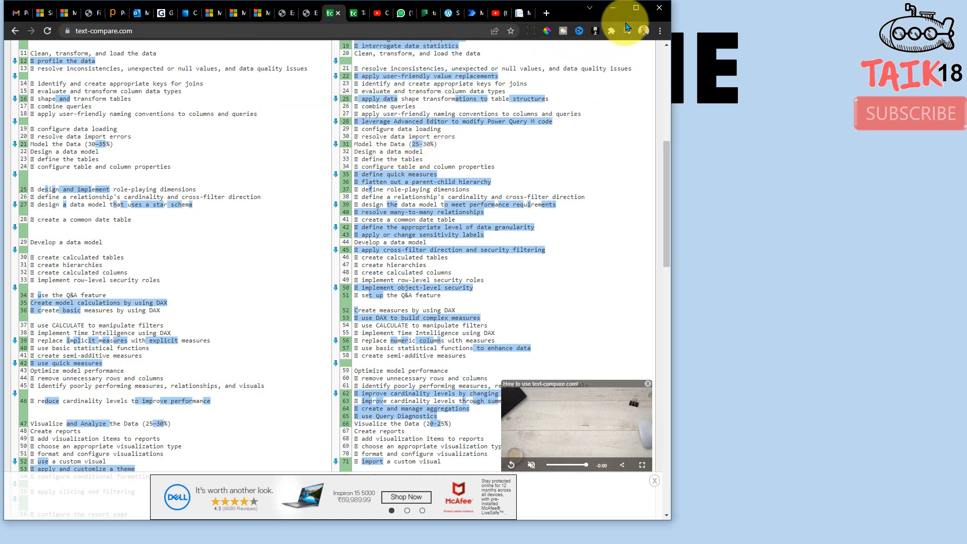
click(637, 11)
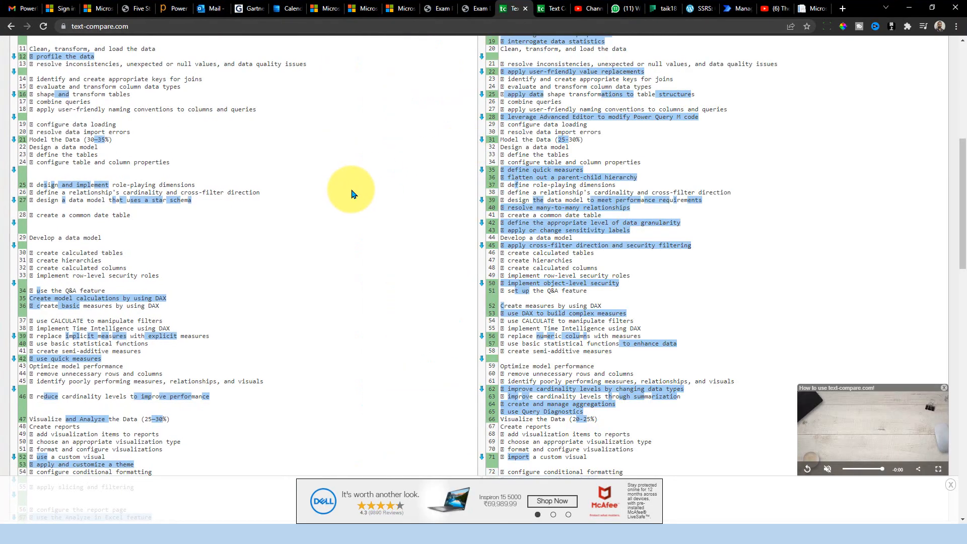